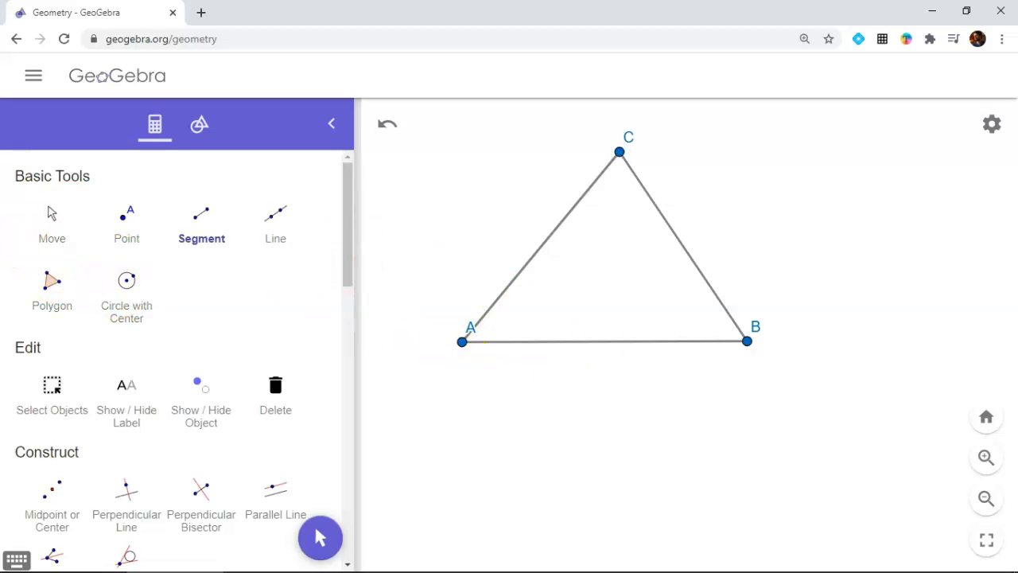
Reshape the triangle by moving vertex A outward along the base line and vertex C above the base, nearer to A.
click(48, 225)
drag(465, 344, 434, 342)
drag(620, 153, 868, 204)
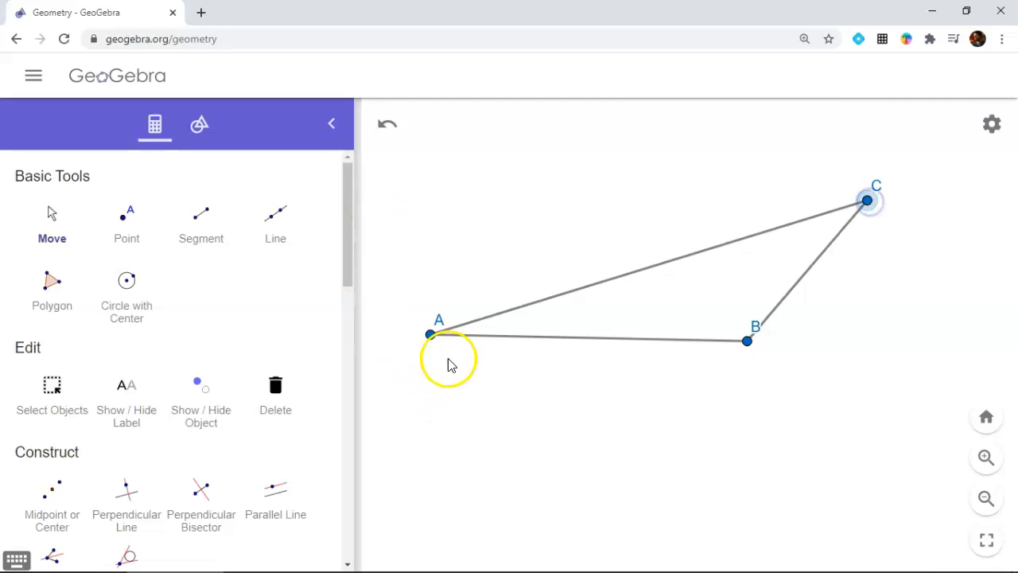
drag(431, 337, 419, 344)
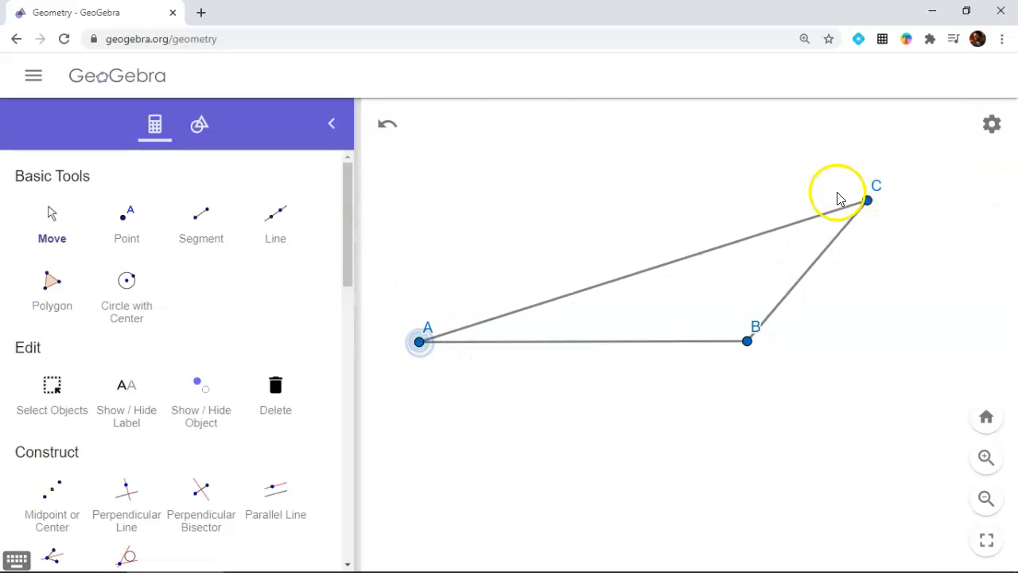
drag(866, 200, 497, 177)
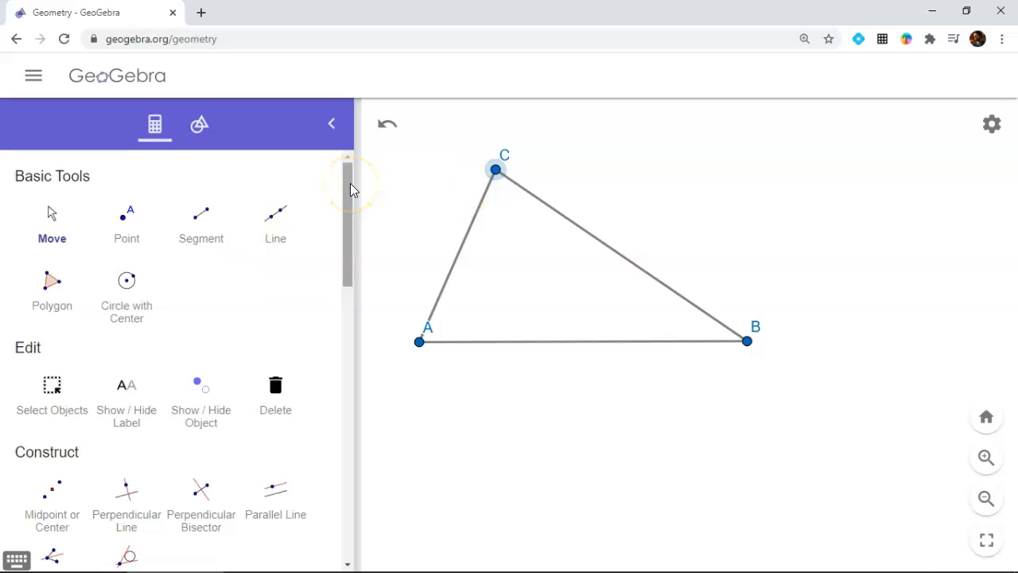
Construct three perpendicular lines: through C to side AB, through B to side AC, and through A to side BC.
drag(350, 184, 335, 264)
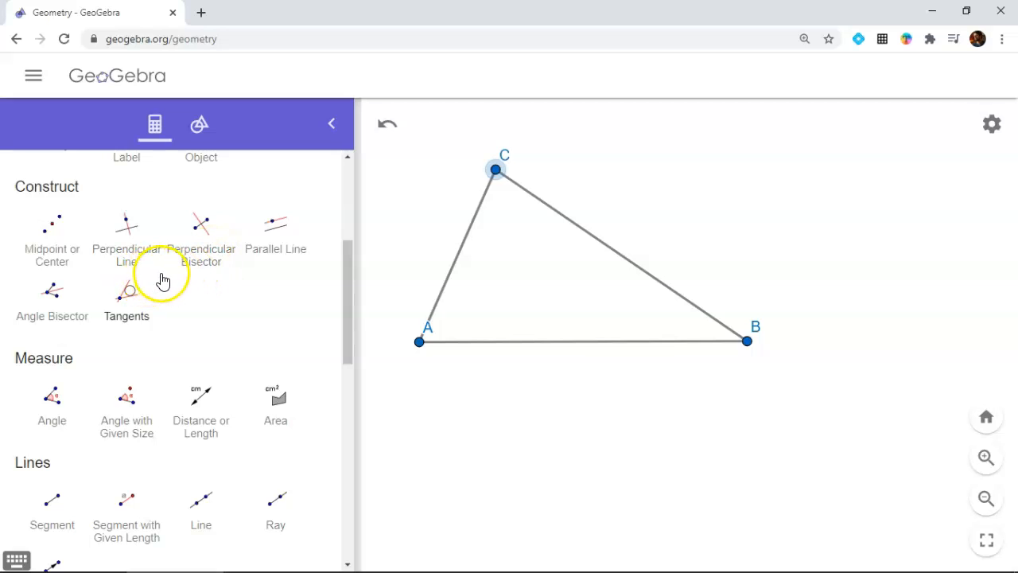
click(128, 242)
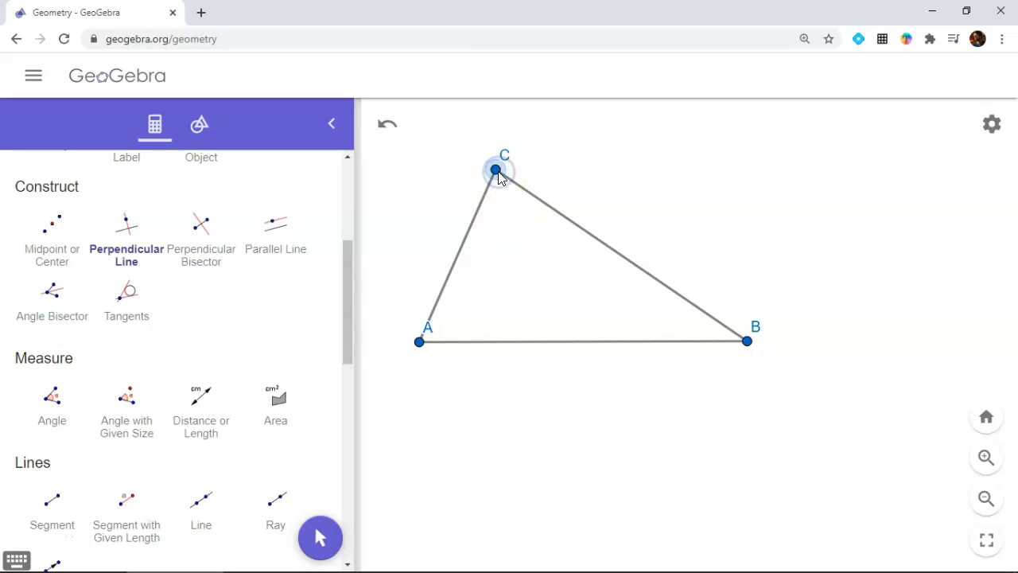
click(485, 351)
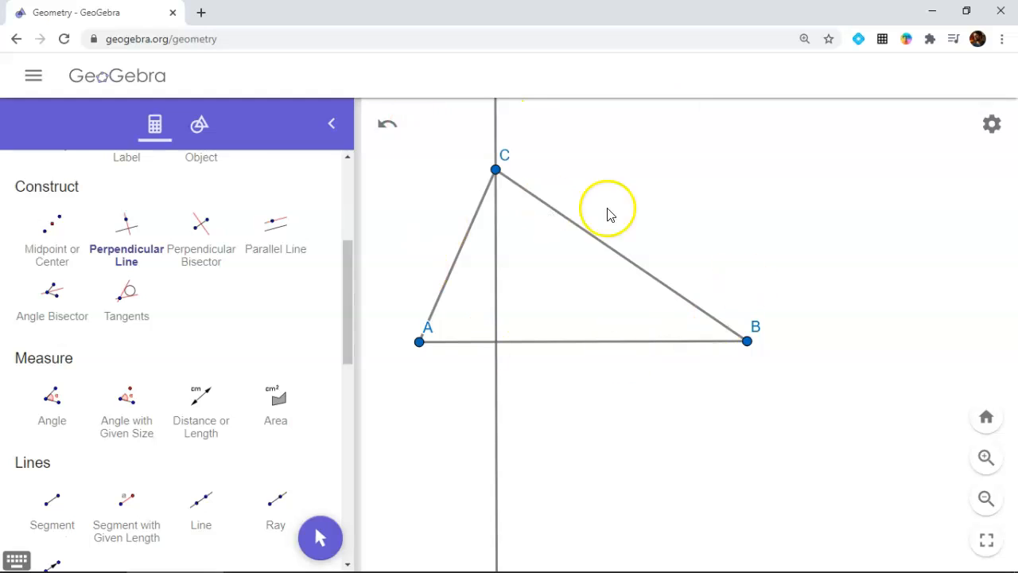
click(746, 351)
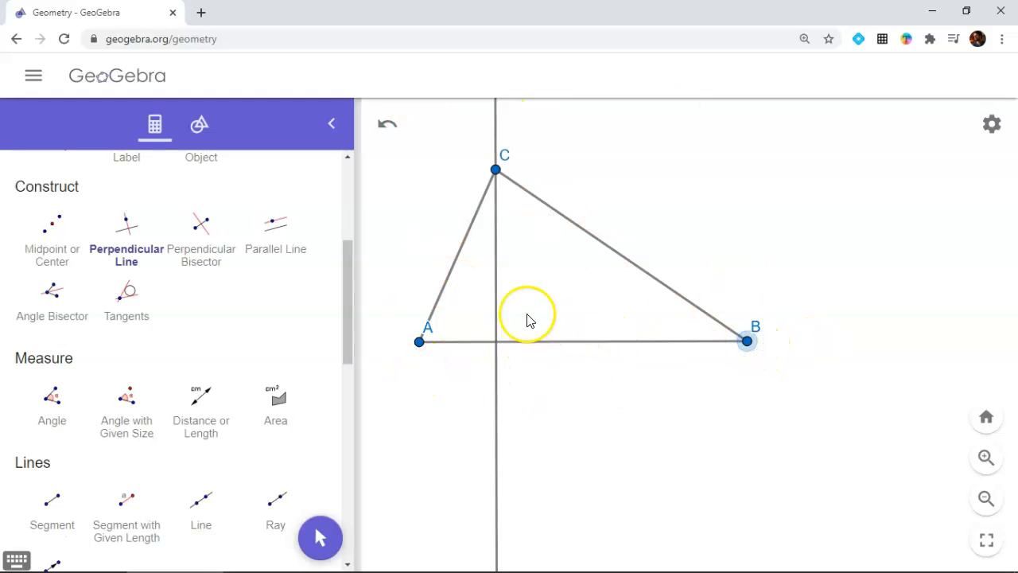
click(465, 253)
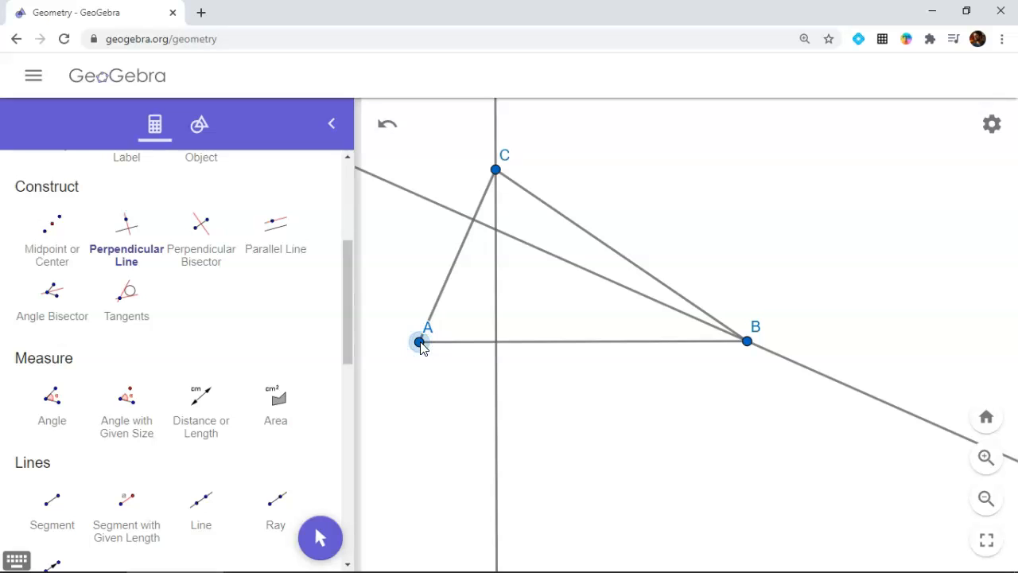
click(575, 224)
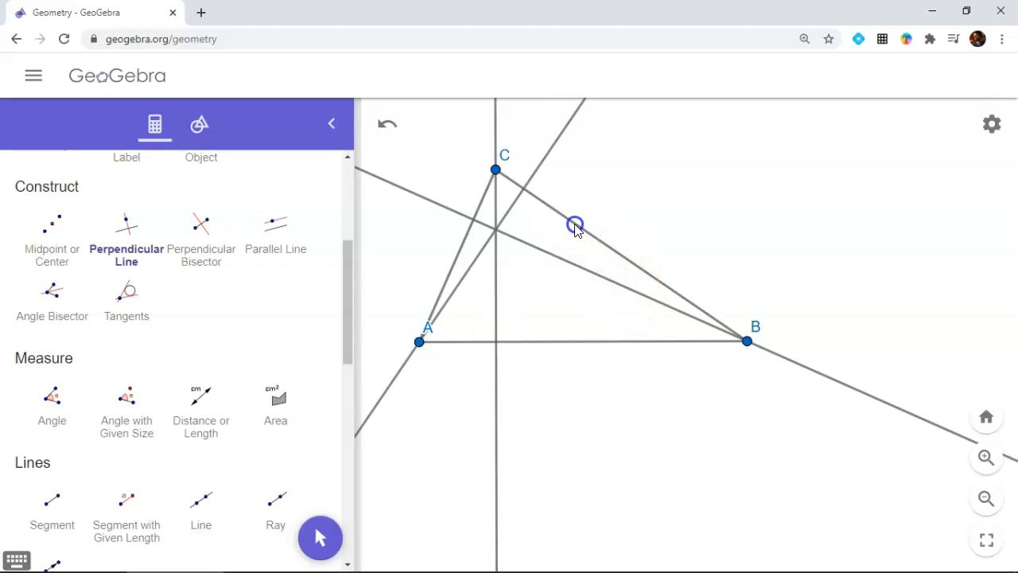
Place a point at the intersection of the three perpendicular lines.
scroll(89, 221, up, 3)
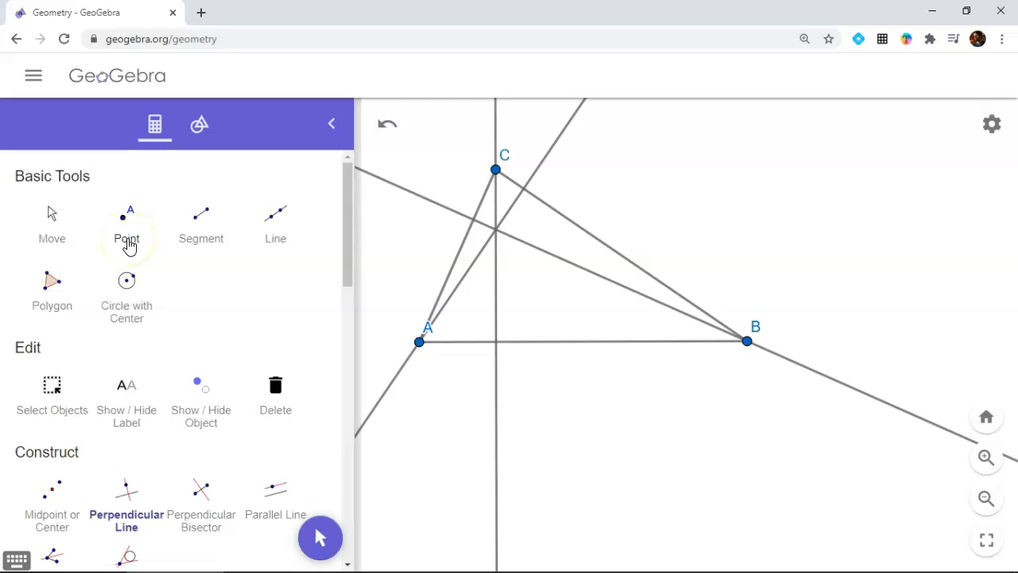
click(128, 231)
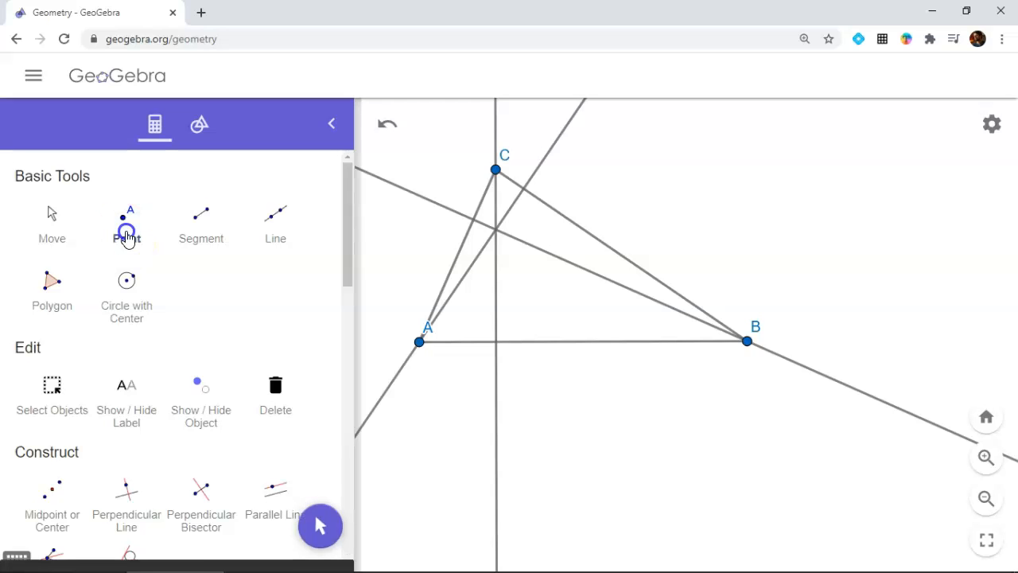
click(498, 235)
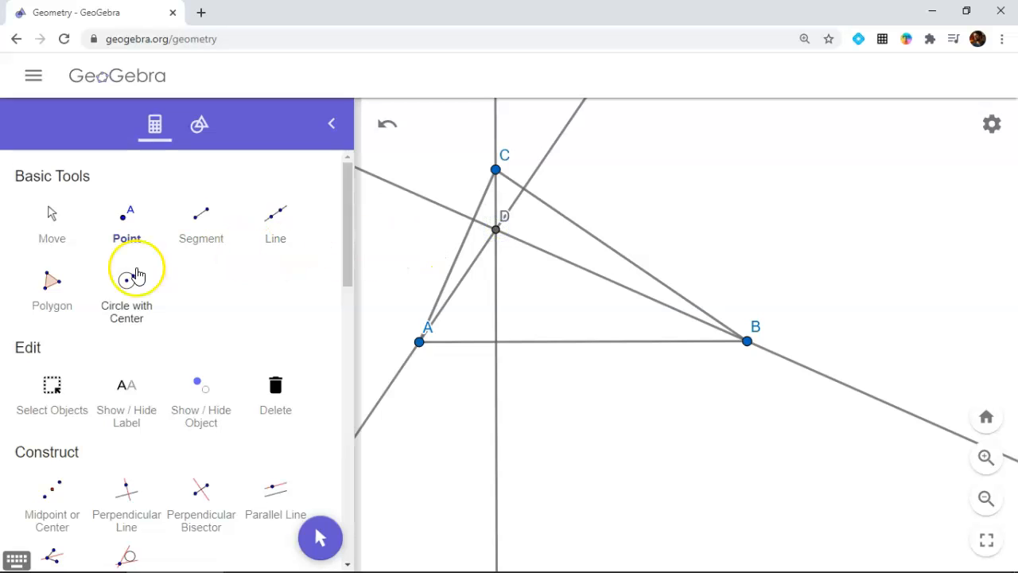
Rename the intersection point of the perpendicular lines as Orthocenter.
scroll(129, 278, down, 2)
scroll(137, 296, up, 2)
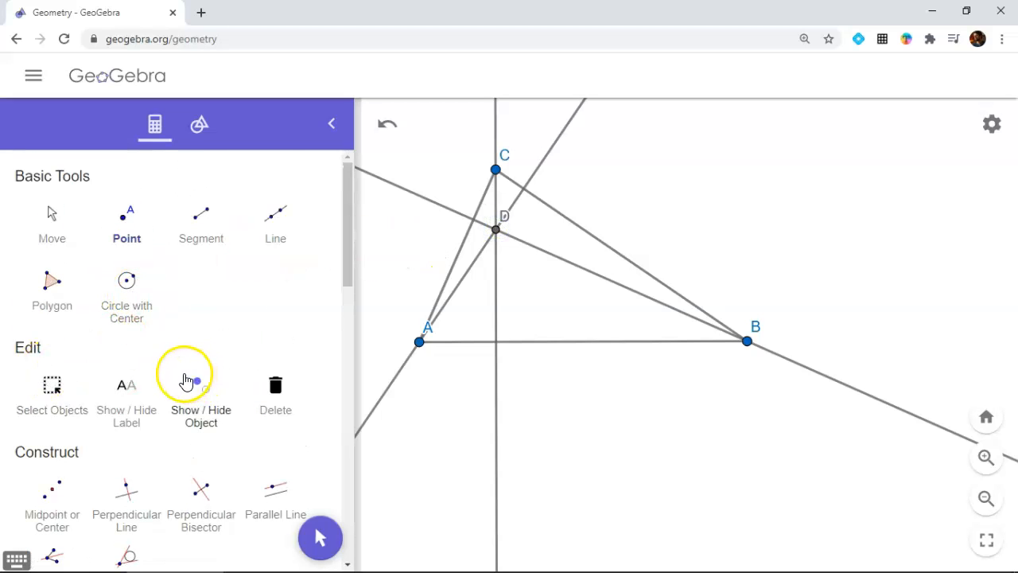
click(62, 228)
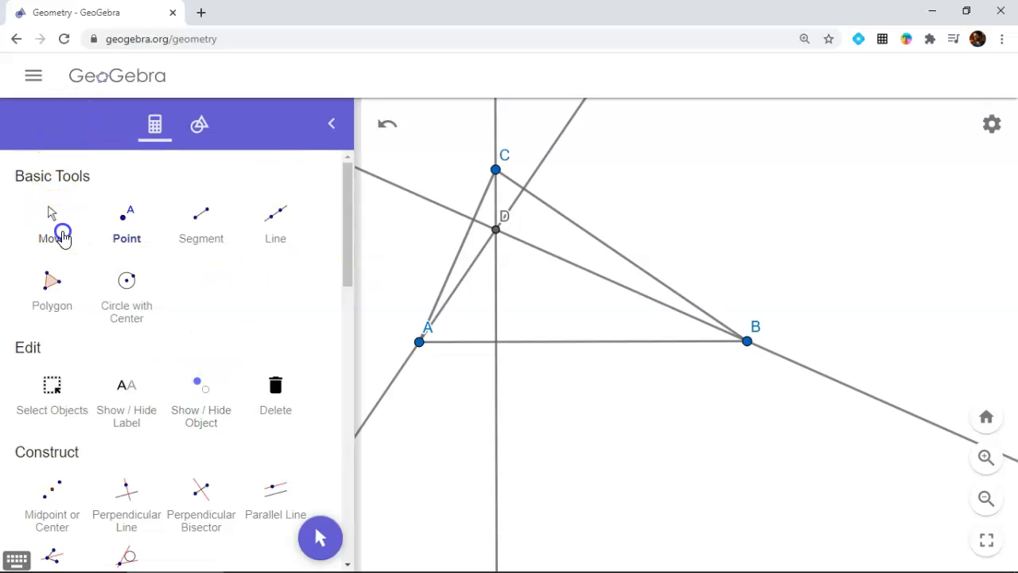
click(504, 223)
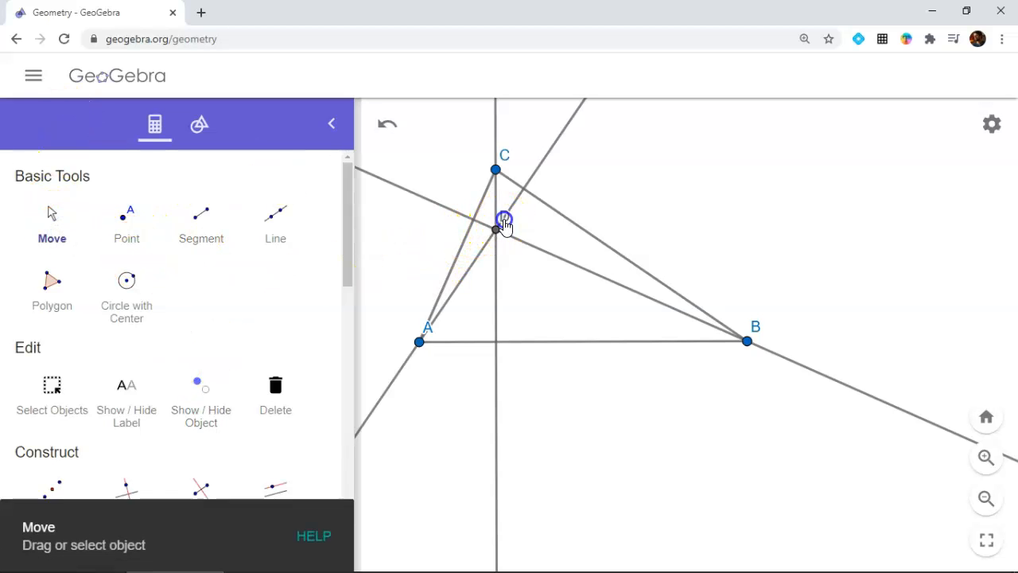
click(614, 280)
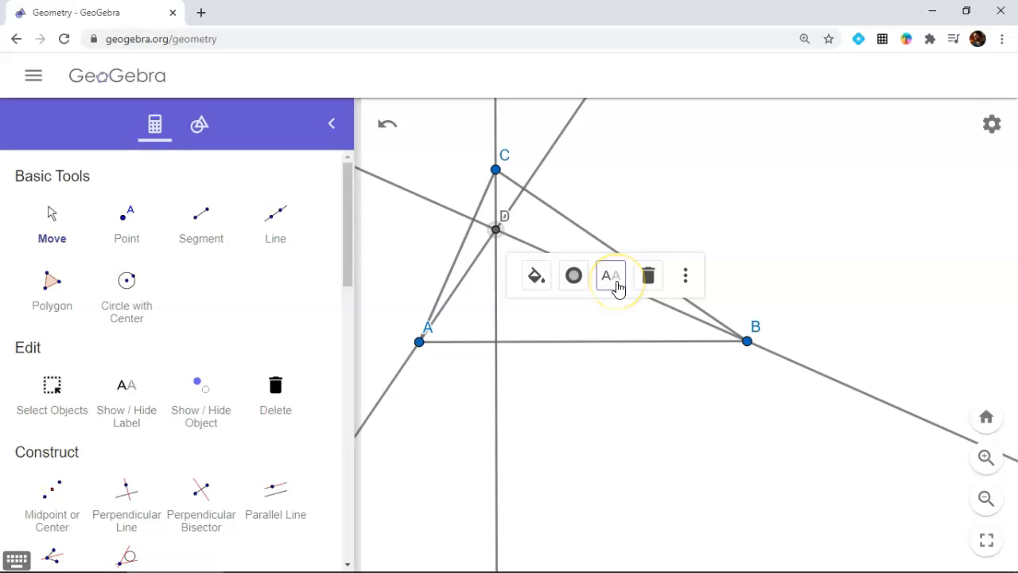
click(618, 286)
click(713, 319)
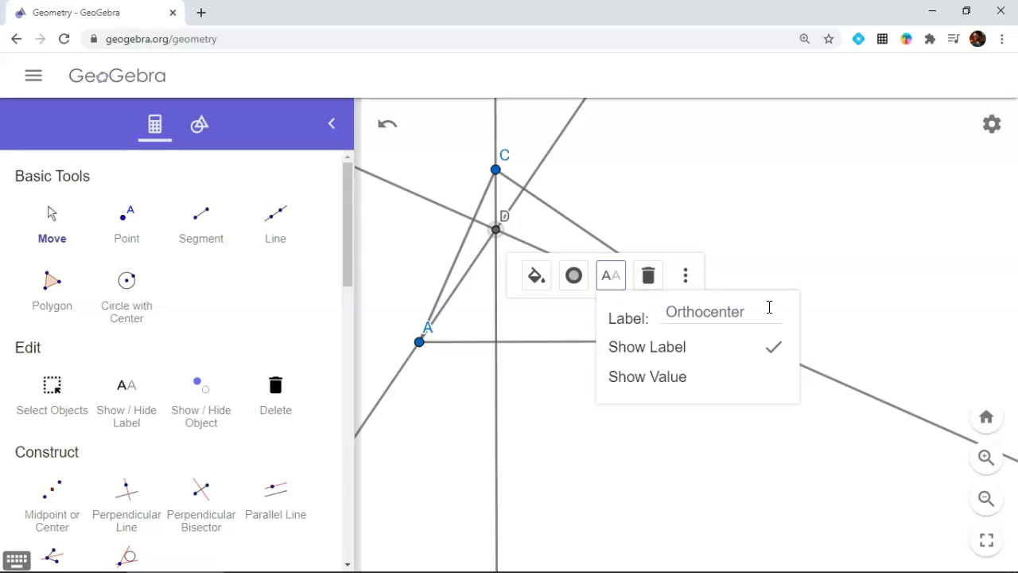
click(818, 269)
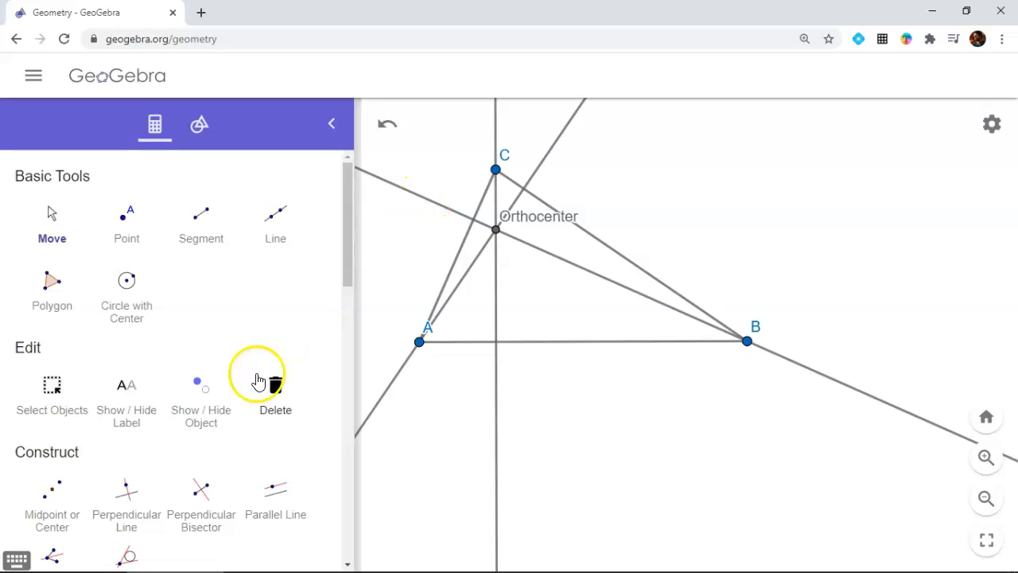
Hide the three perpendicular lines and move vertex C higher, roughly above the middle of side AB.
click(202, 396)
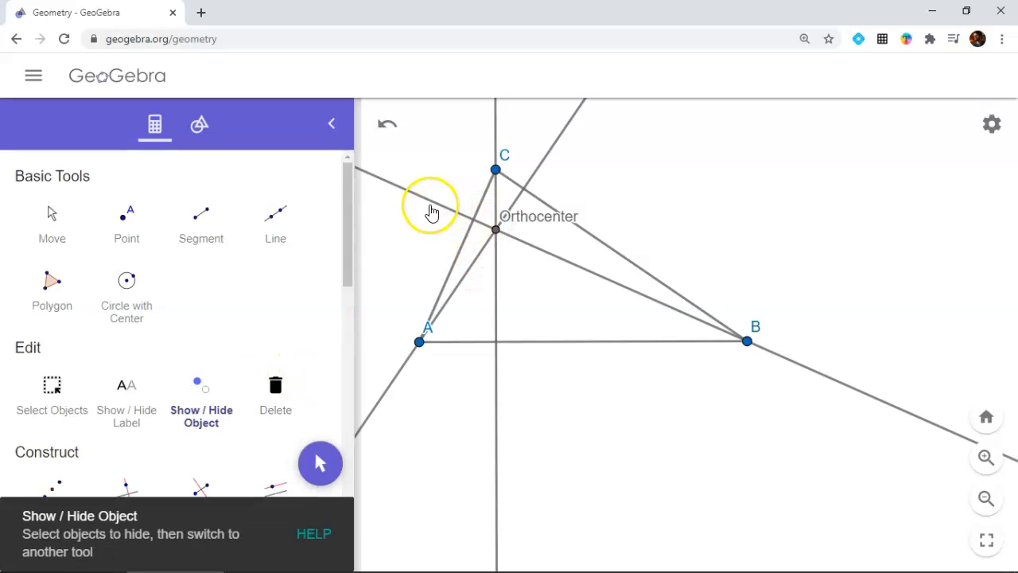
click(495, 400)
click(387, 389)
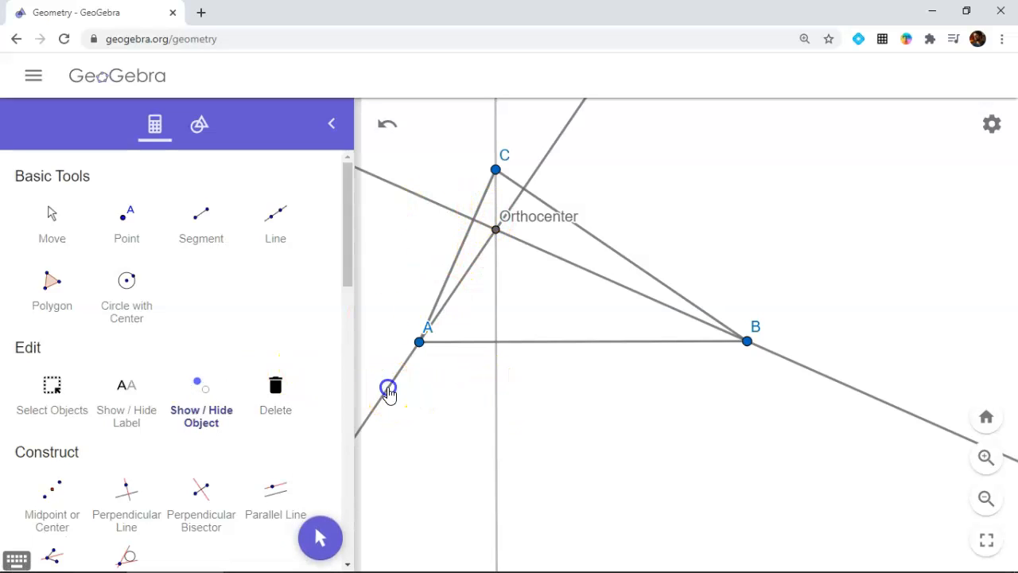
click(401, 195)
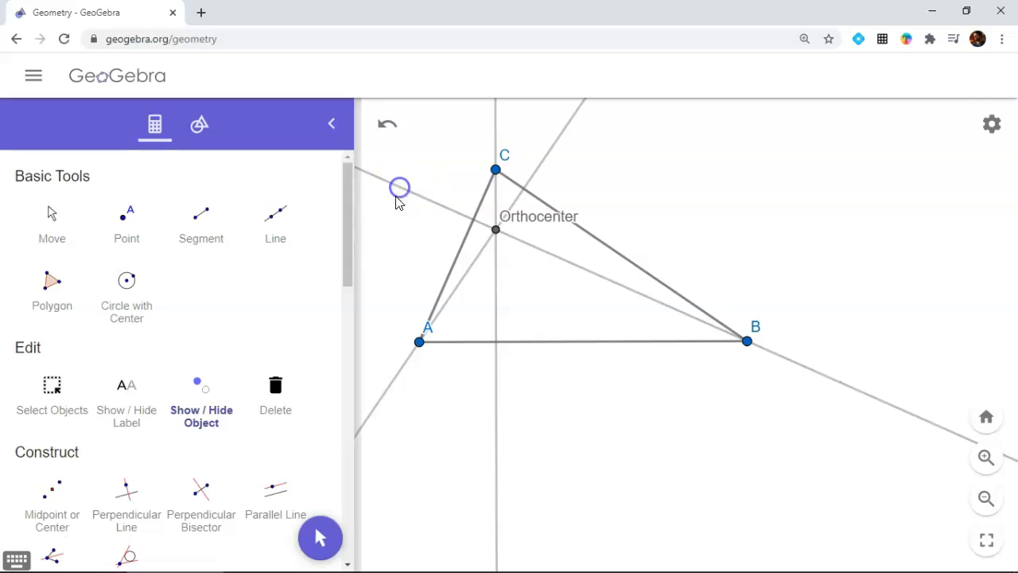
click(52, 222)
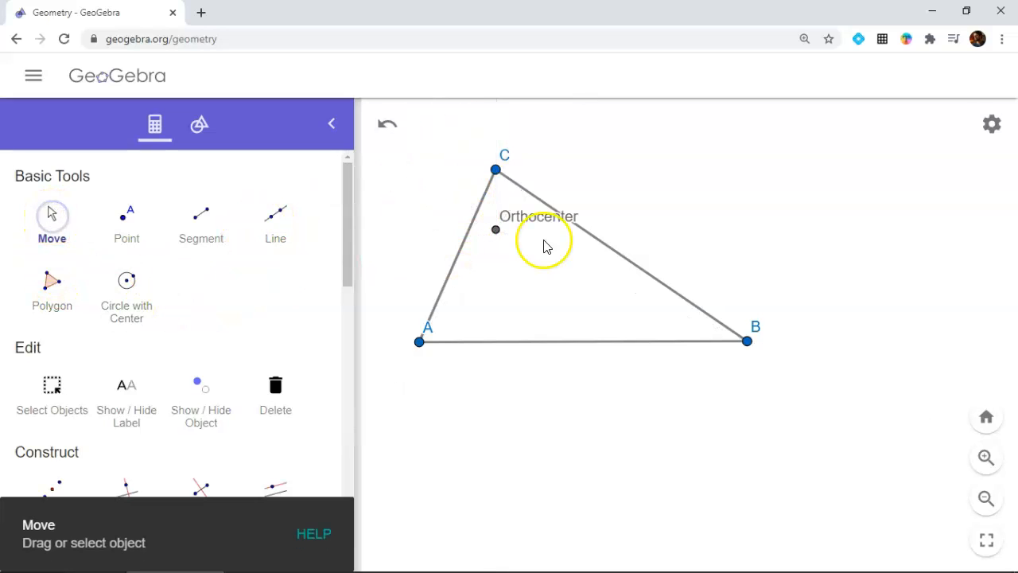
drag(496, 170, 566, 140)
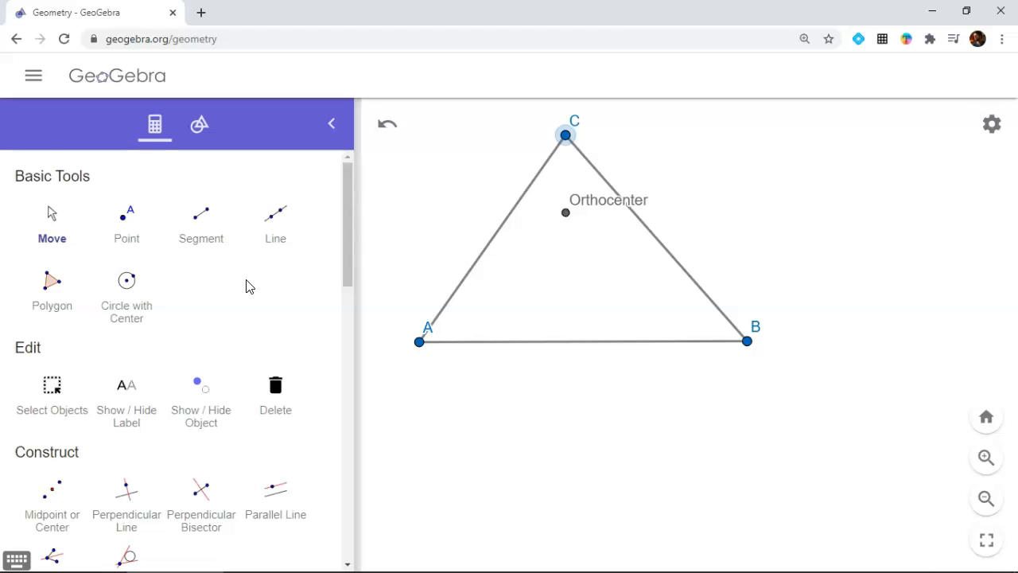
scroll(170, 323, down, 6)
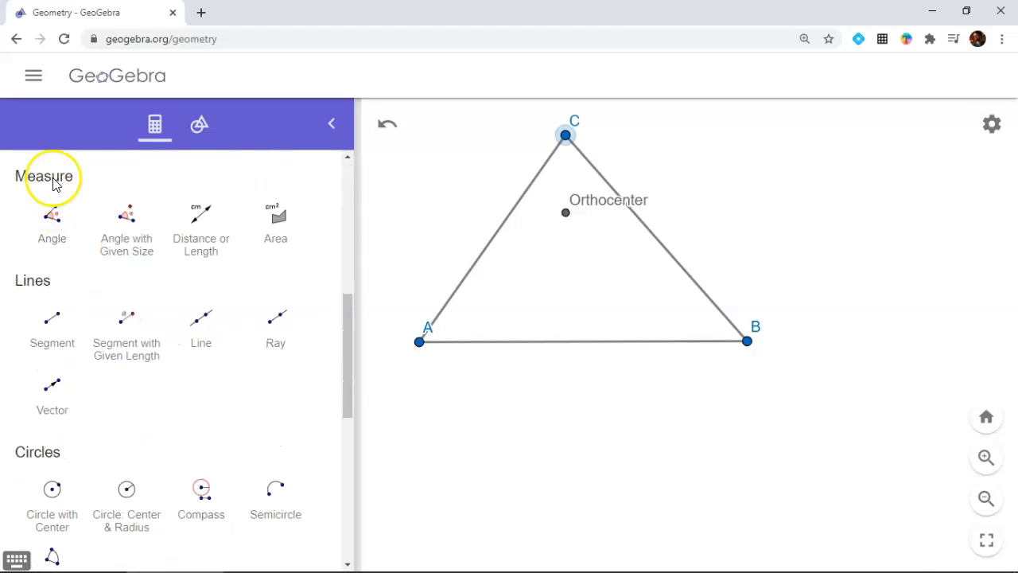
scroll(183, 295, down, 2)
scroll(183, 296, up, 4)
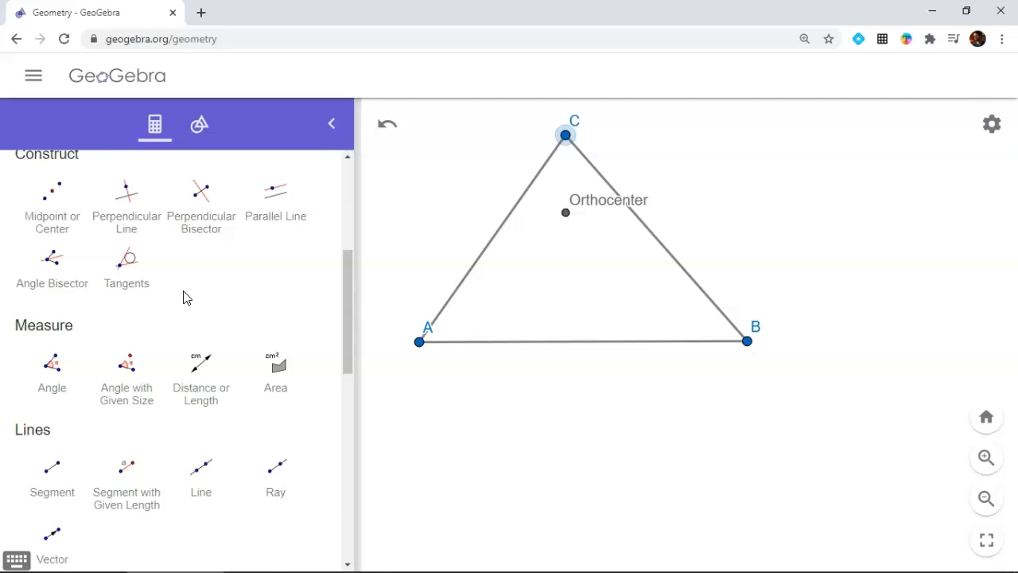
scroll(183, 296, up, 4)
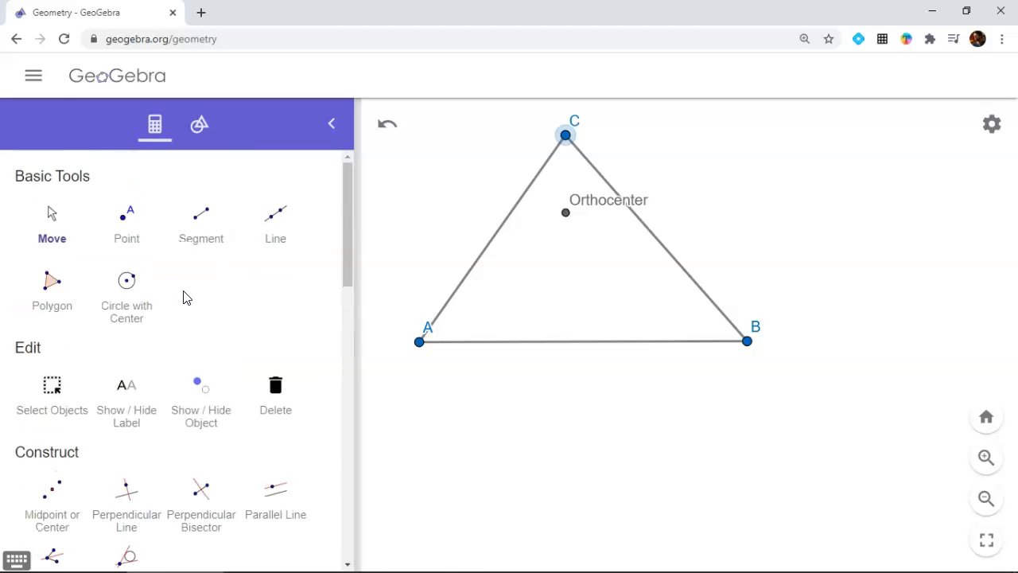
Export the construction as an image and download it.
click(35, 76)
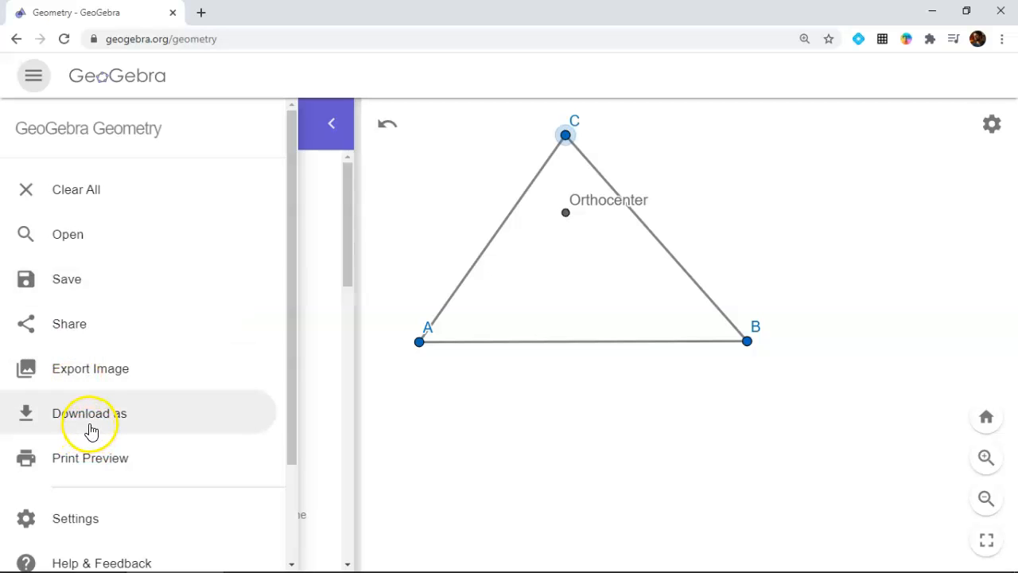
click(79, 382)
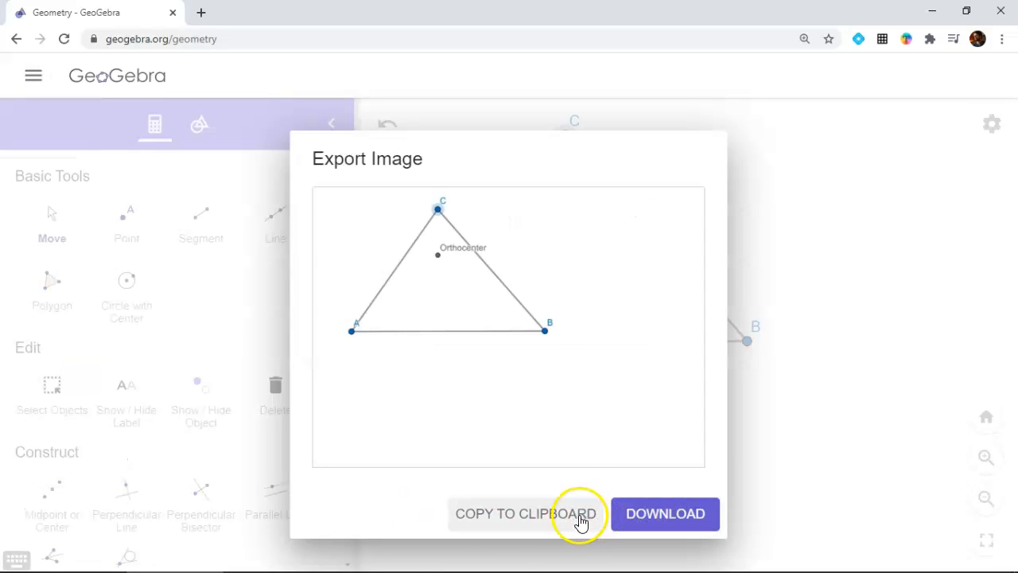
click(636, 516)
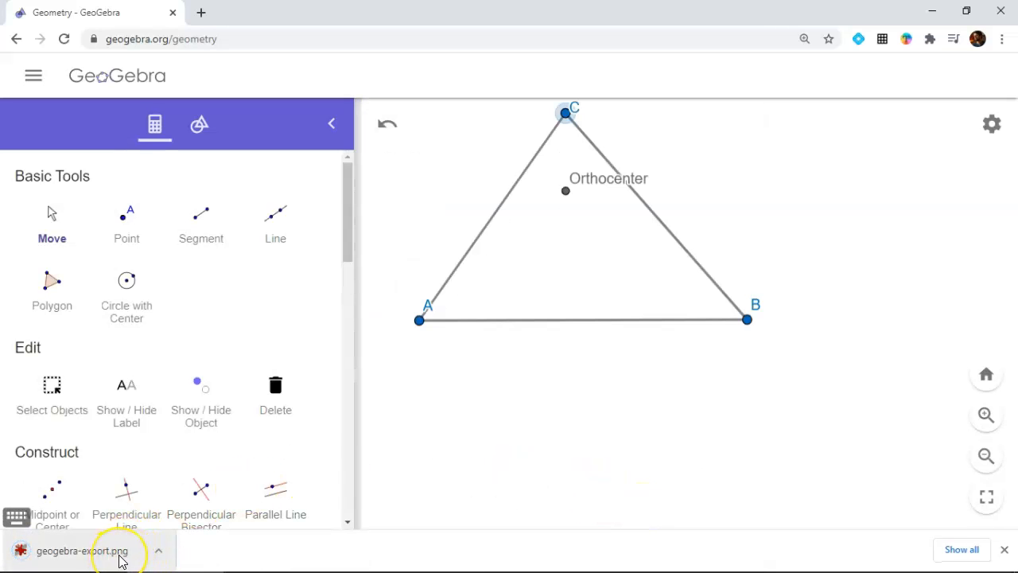
View the downloaded geogebra-export.png in IrfanView, dismiss its error messages and close the viewer.
click(115, 560)
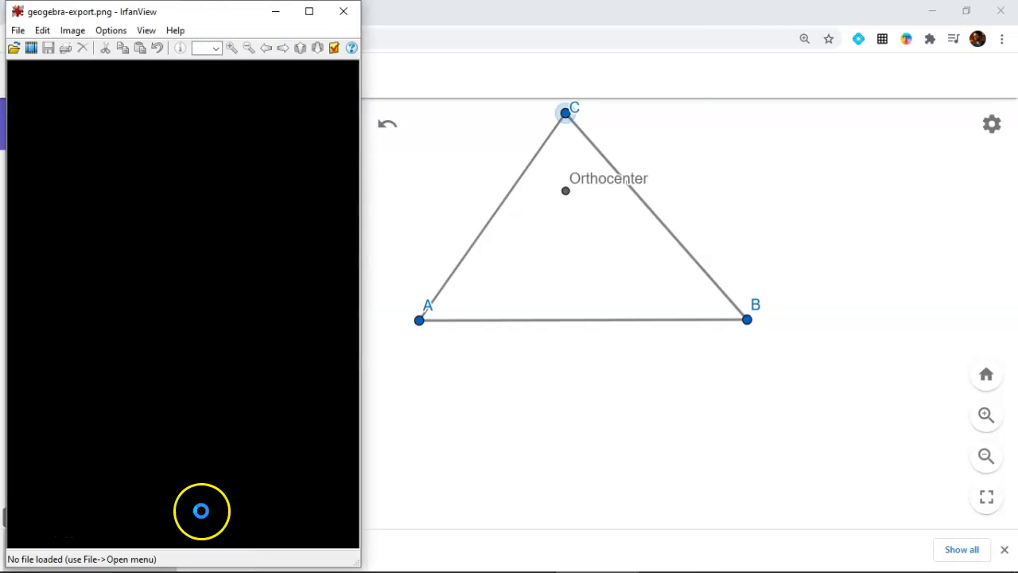
scroll(427, 211, down, 1)
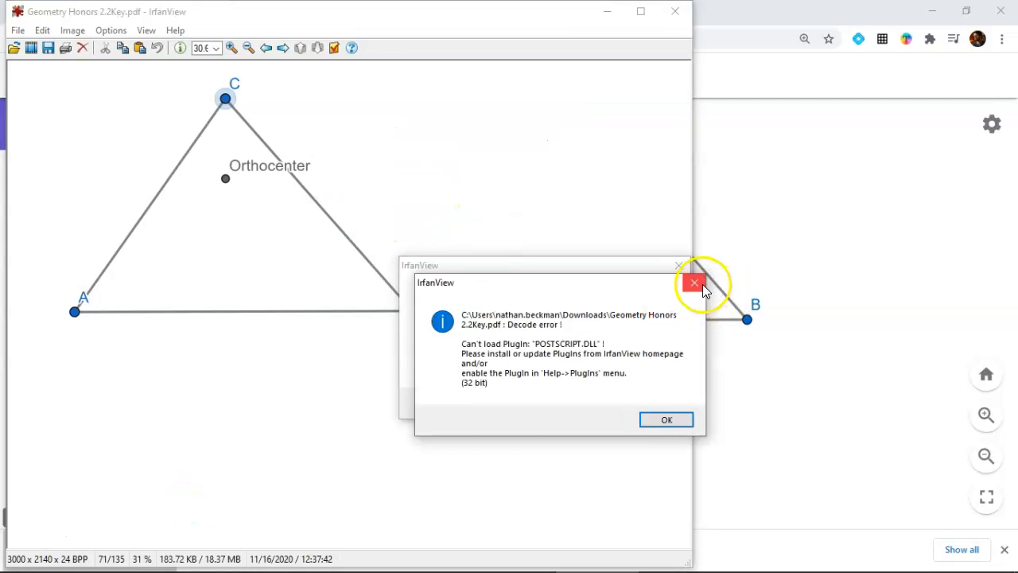
click(700, 281)
click(678, 267)
click(635, 384)
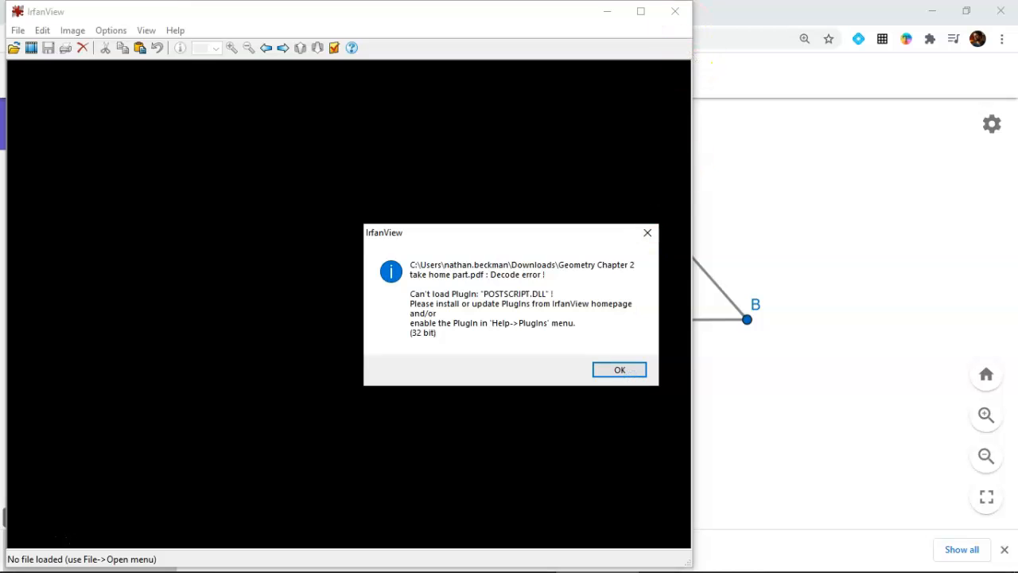
click(647, 233)
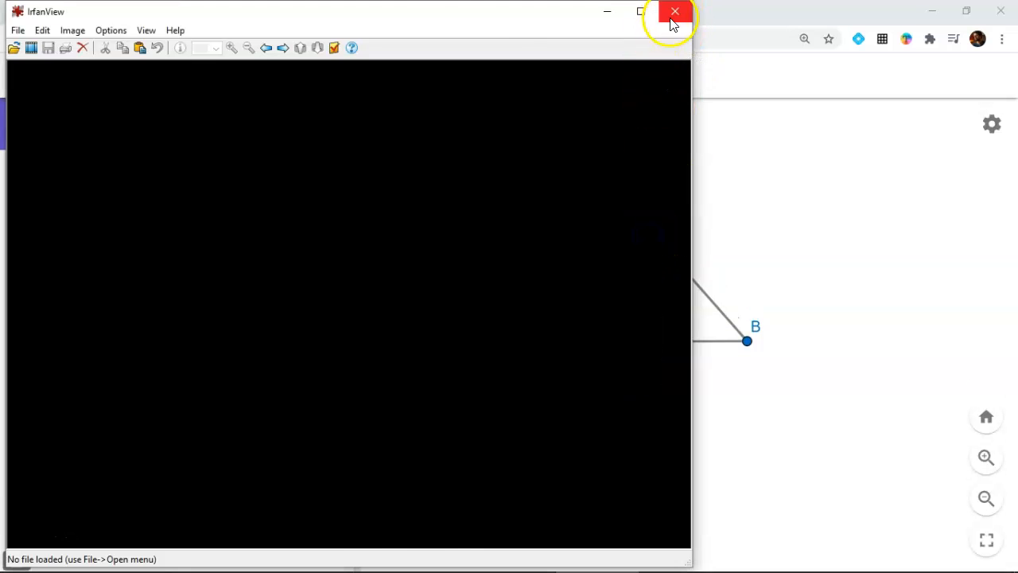
click(673, 18)
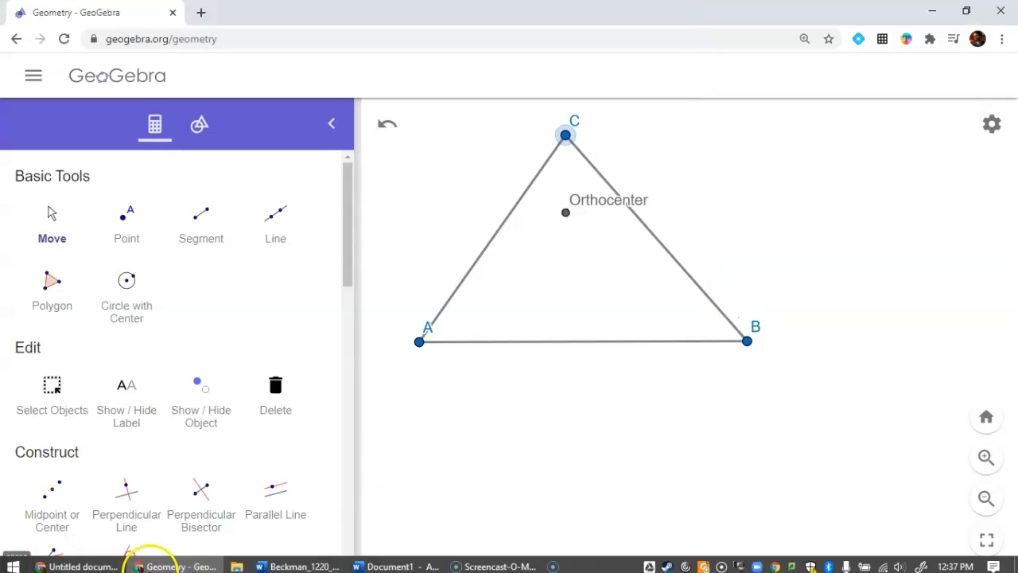